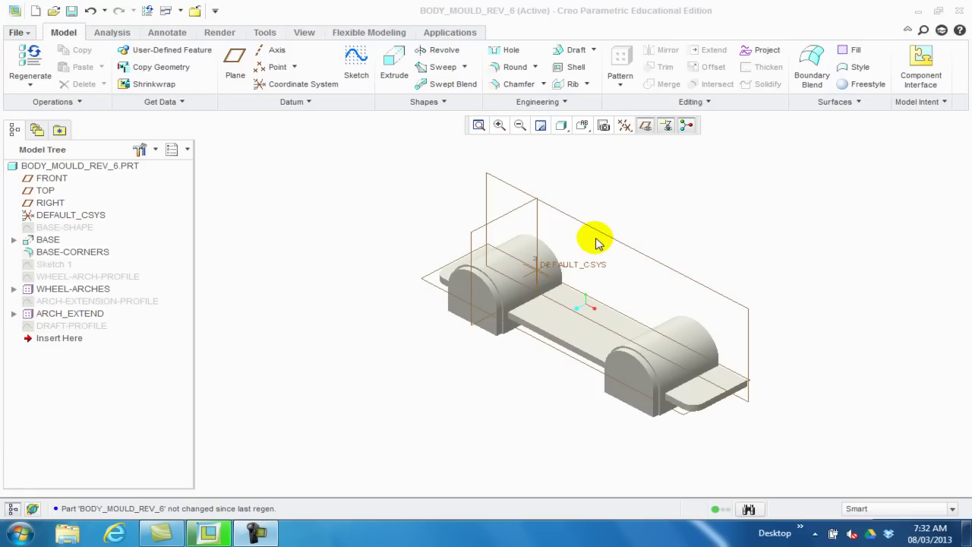
Start a new extrude sketched on the FRONT plane with TOP as orientation reference
left_click(396, 61)
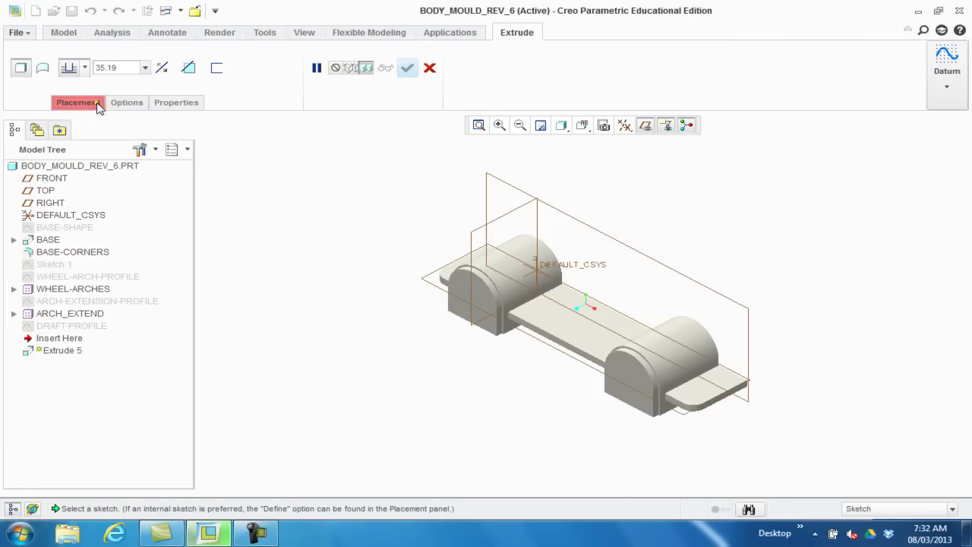
left_click(96, 103)
left_click(203, 151)
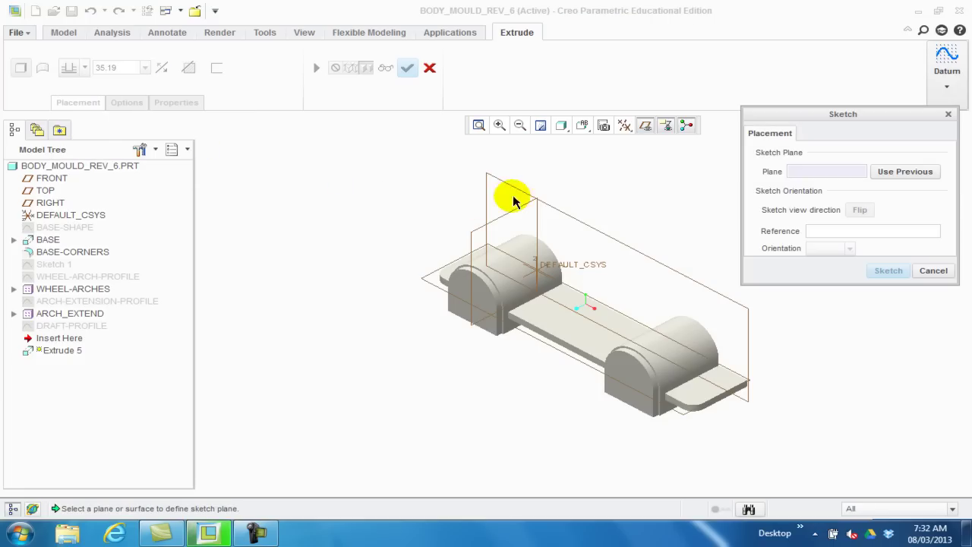
left_click(490, 178)
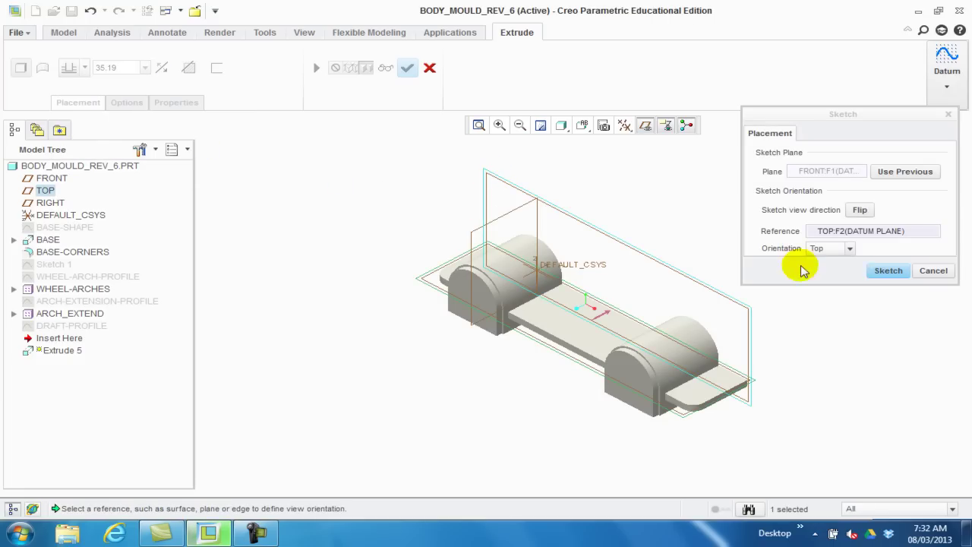
left_click(889, 270)
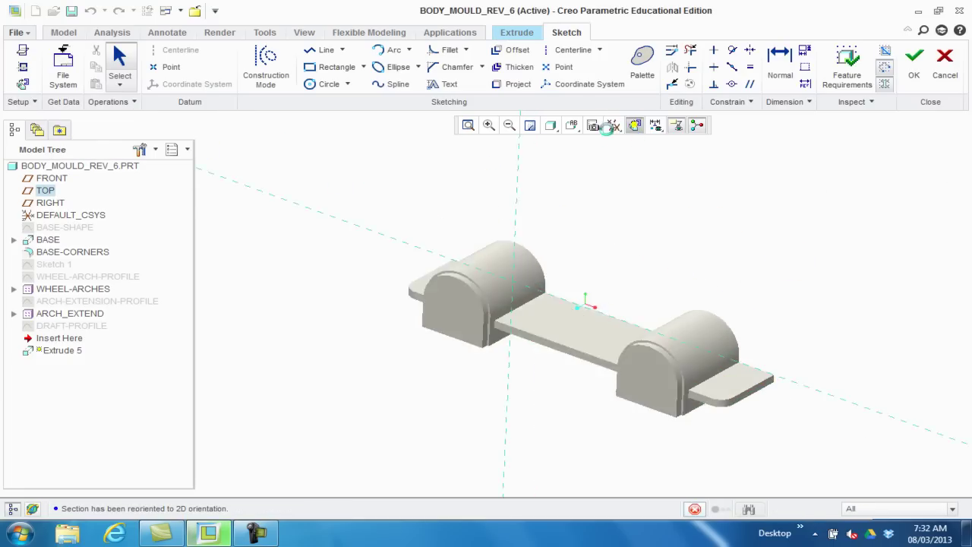
Draw a rectangle spanning both wheel arches and extrude it 46.90 deep
left_click(326, 68)
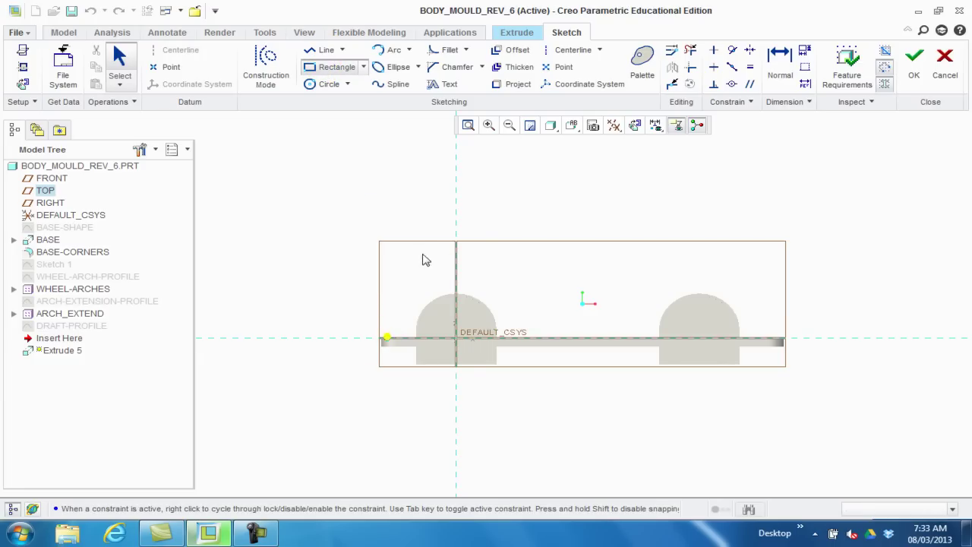
left_click(782, 245)
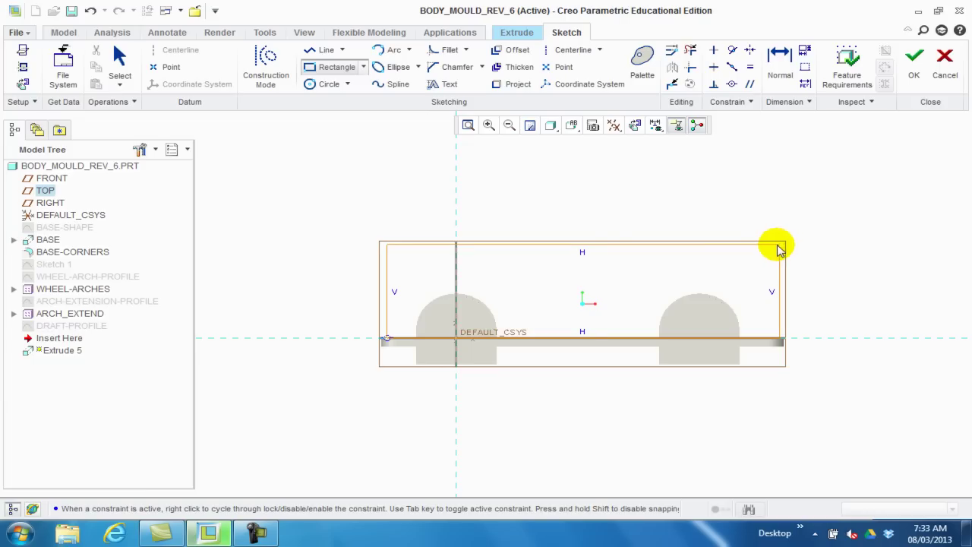
left_click(914, 55)
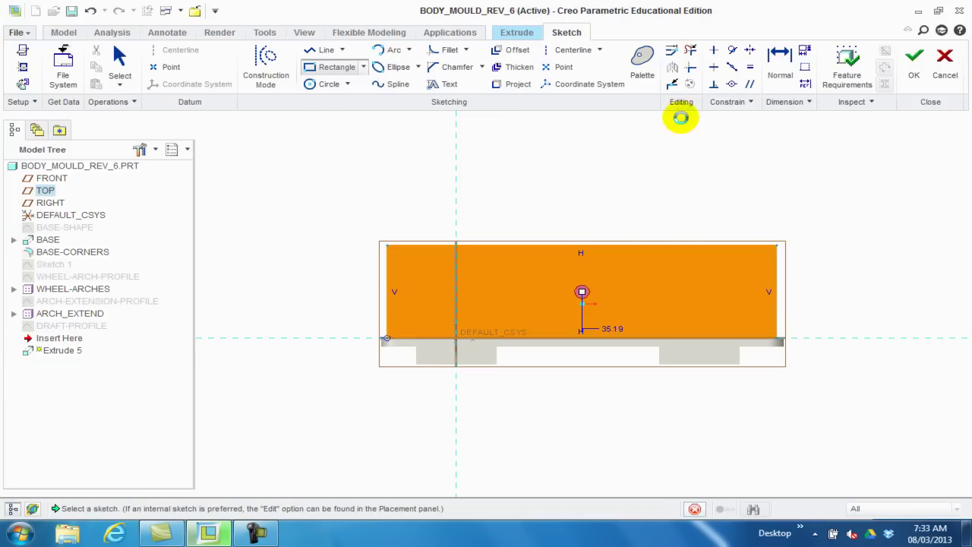
left_click(584, 125)
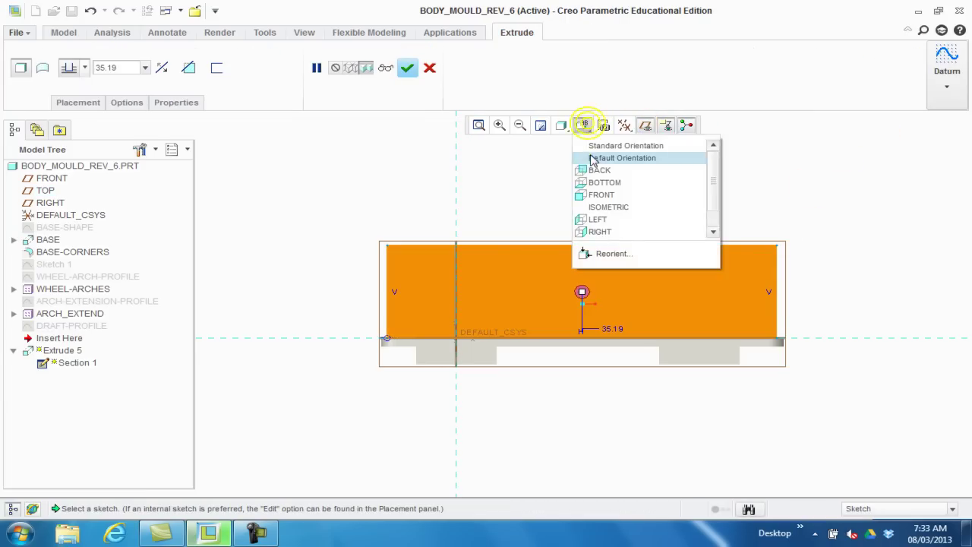
left_click(592, 157)
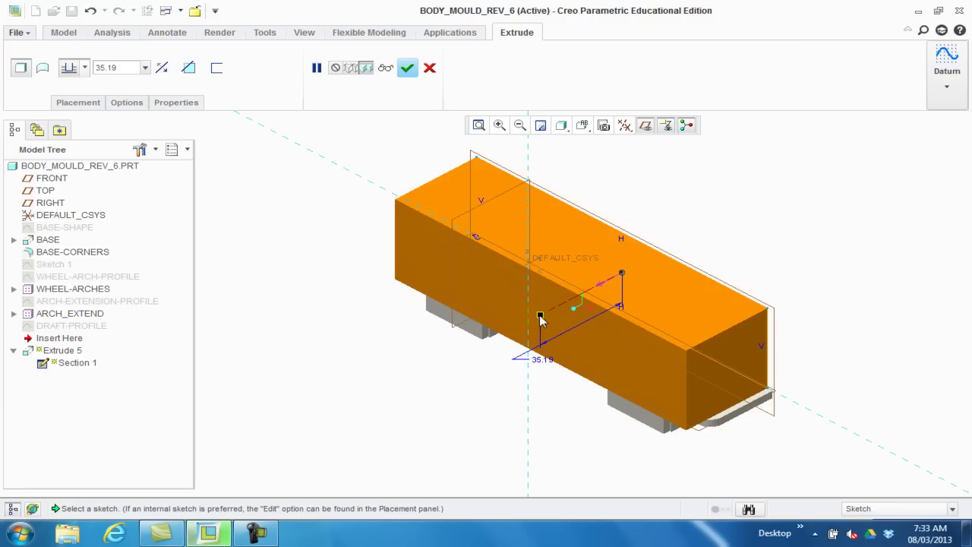
left_click_drag(562, 308, 730, 217)
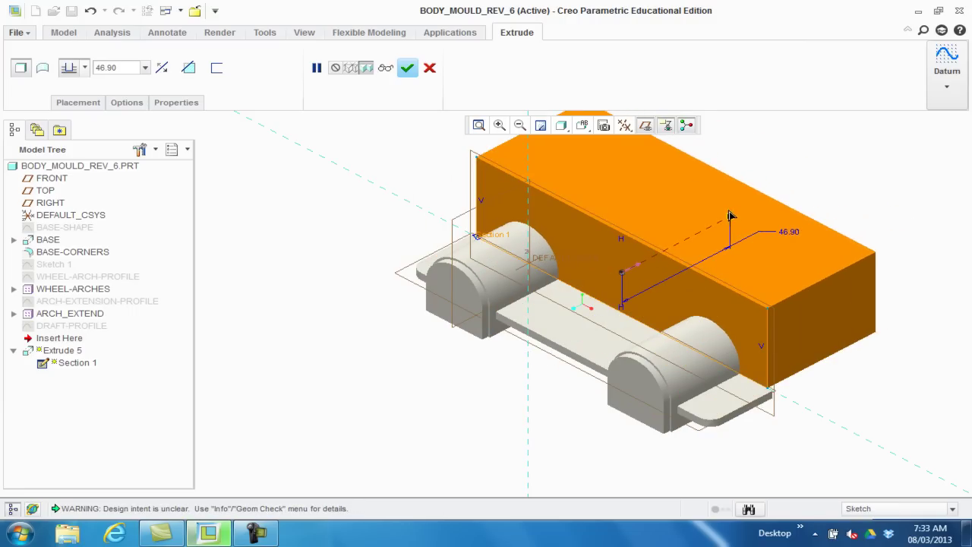
left_click(409, 68)
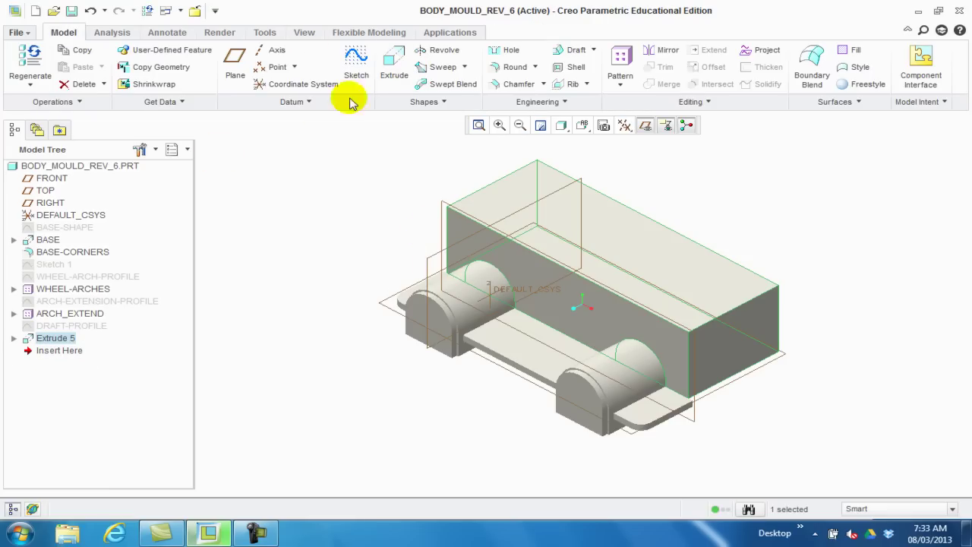
Set the model appearance's colour texture to the rotated Lamborghini image from the Desktop Sarah folder
left_click(304, 32)
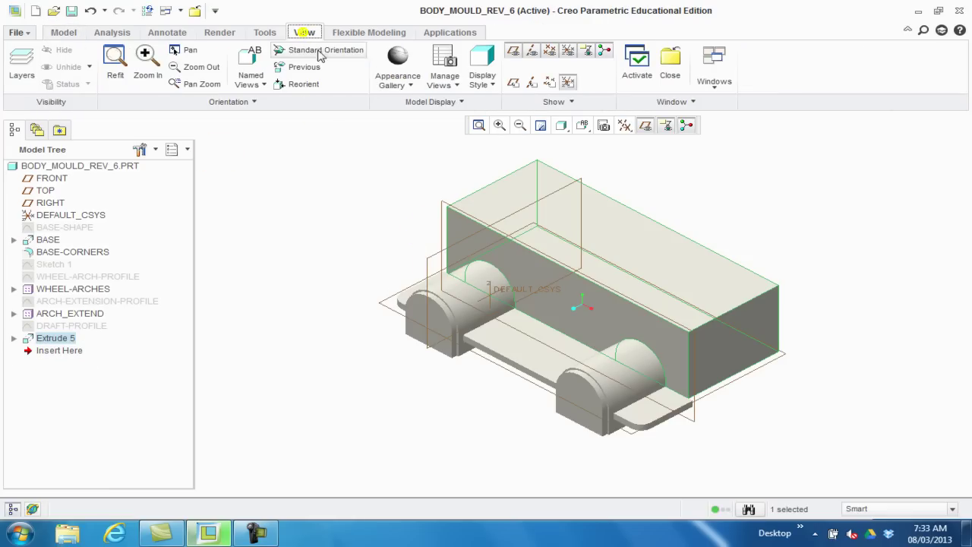
left_click(408, 85)
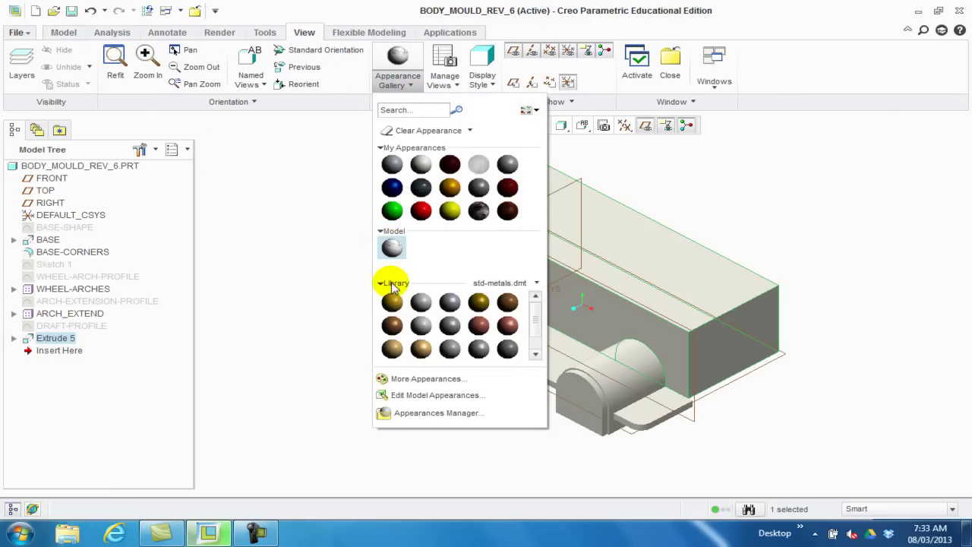
left_click(400, 395)
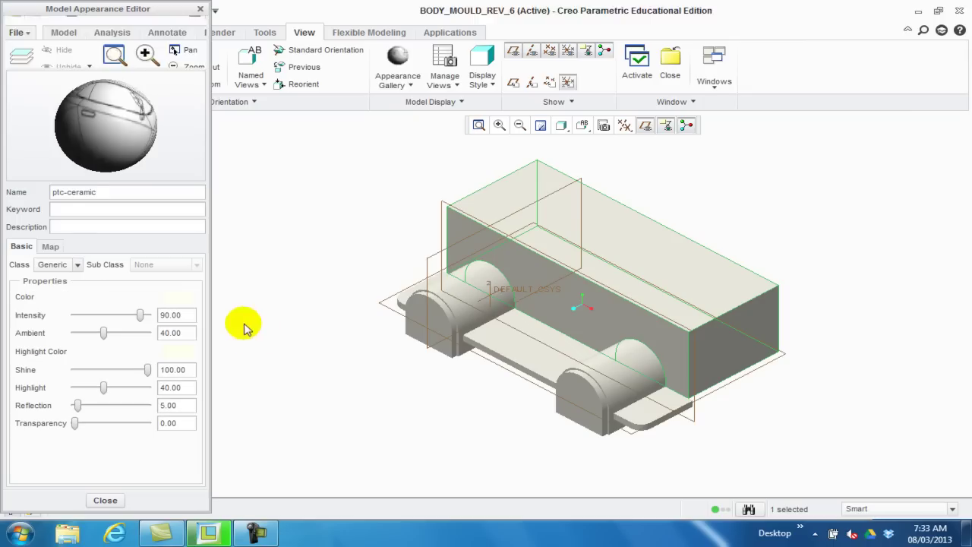
left_click(49, 248)
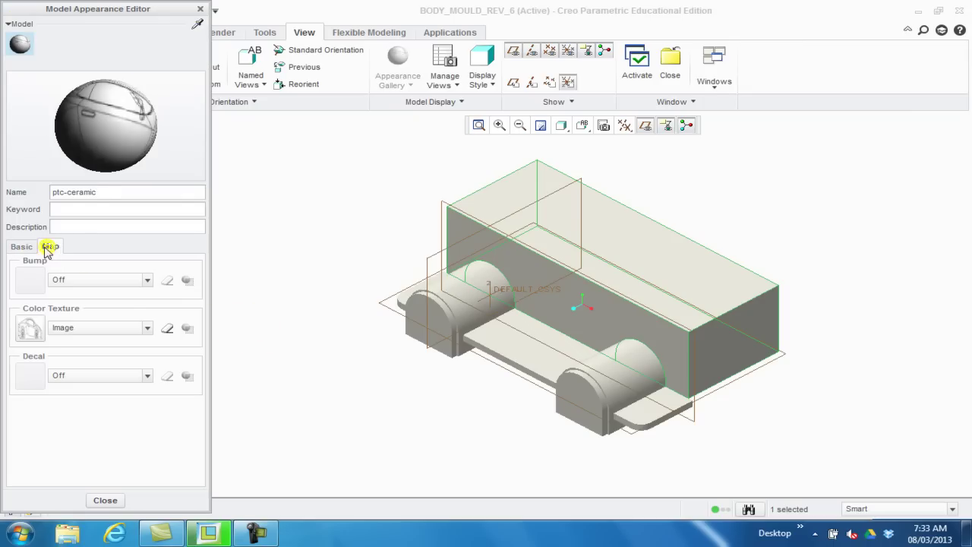
left_click(147, 332)
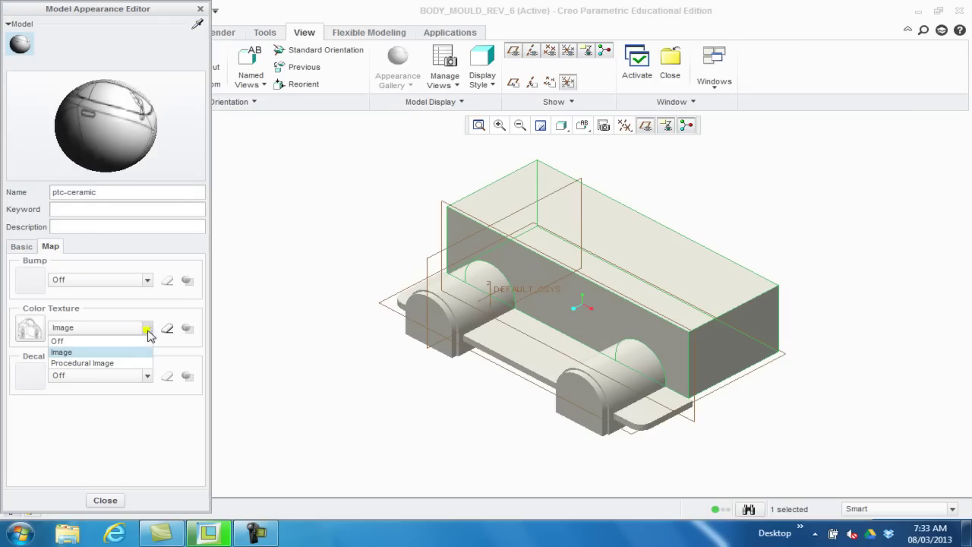
left_click(107, 352)
left_click(31, 327)
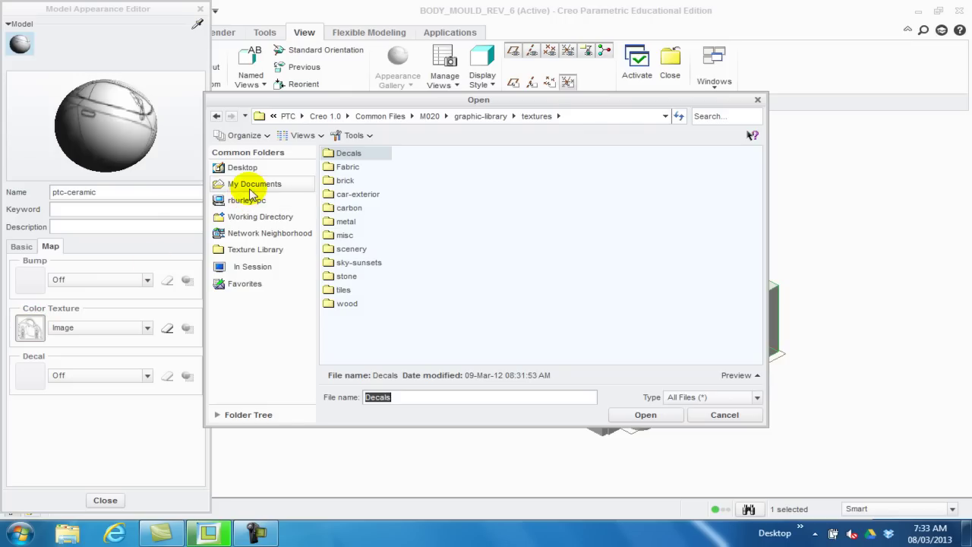
left_click(244, 173)
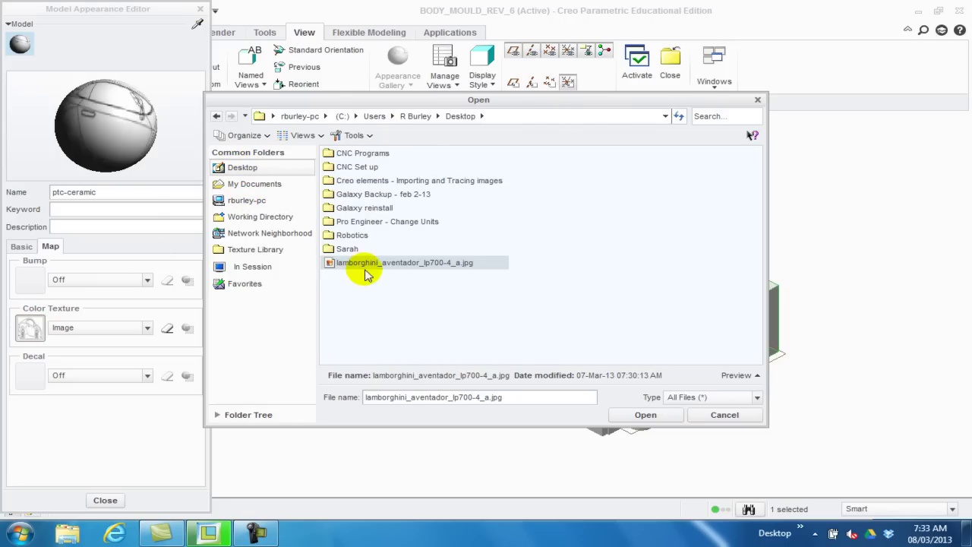
double_click(345, 249)
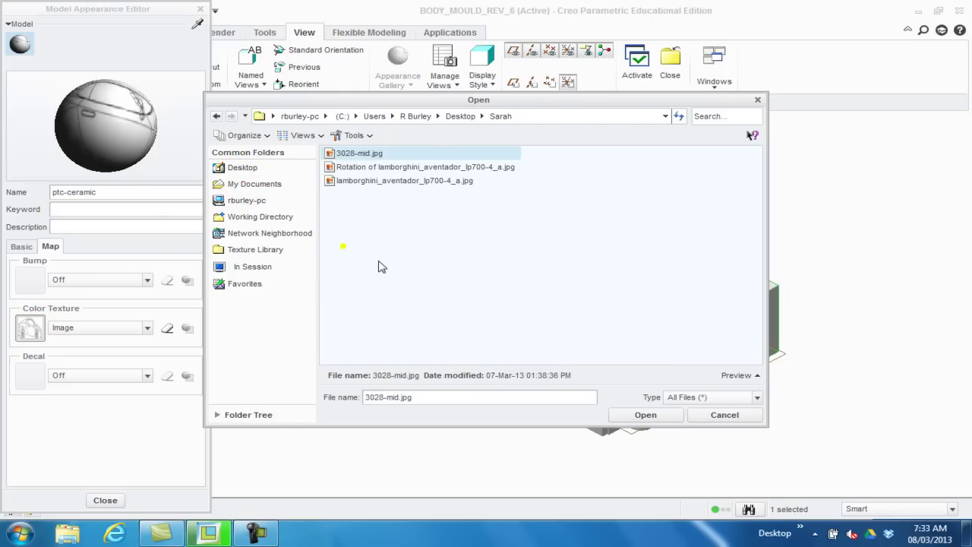
double_click(369, 167)
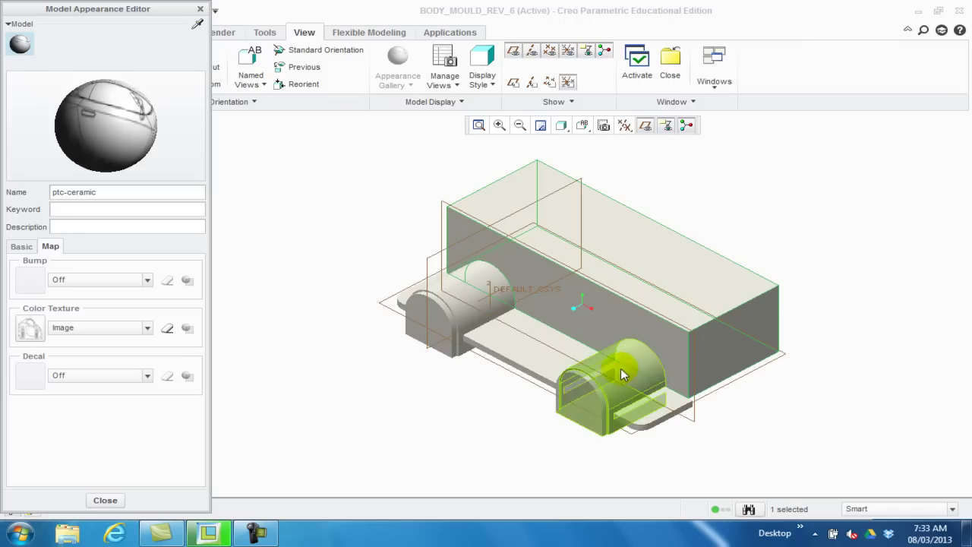
left_click(105, 500)
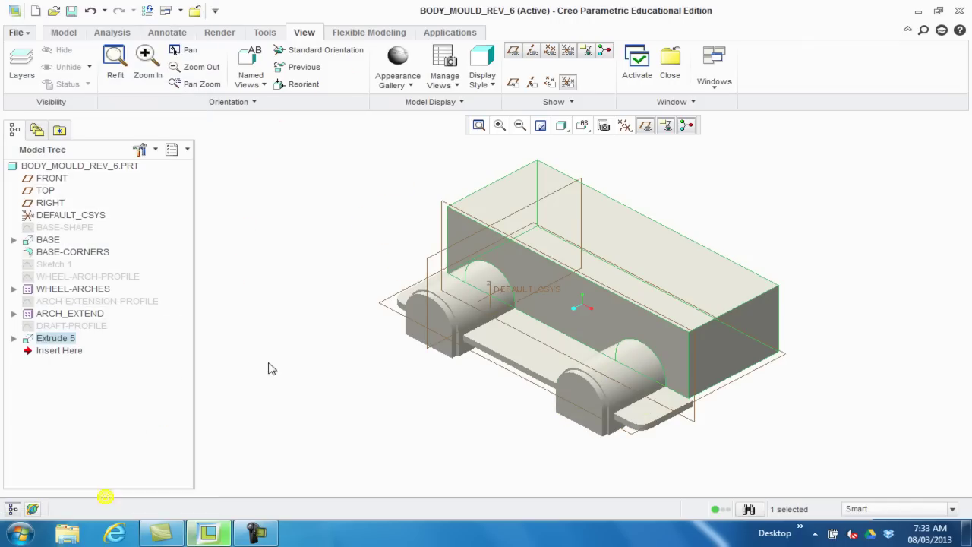
Apply the car-image model appearance to the block's long front face
left_click(403, 77)
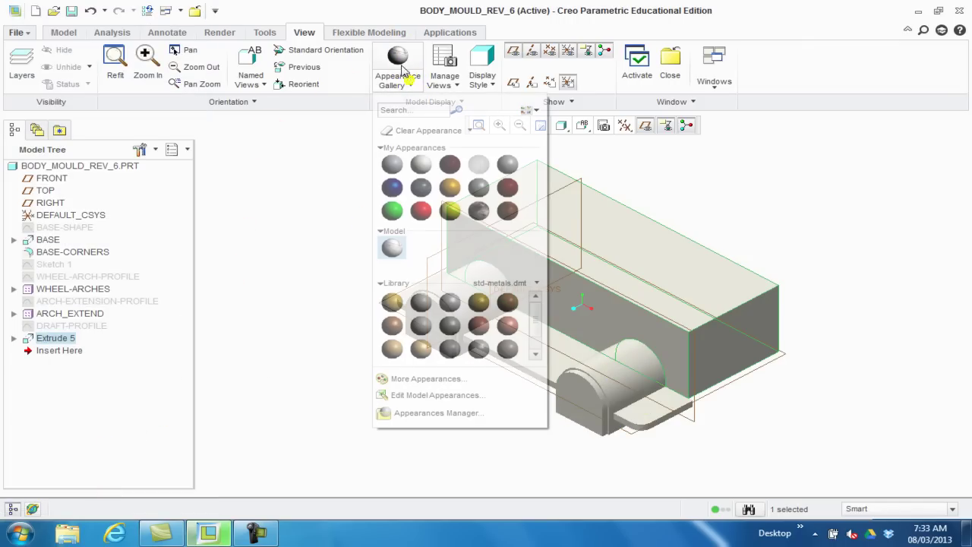
left_click(391, 250)
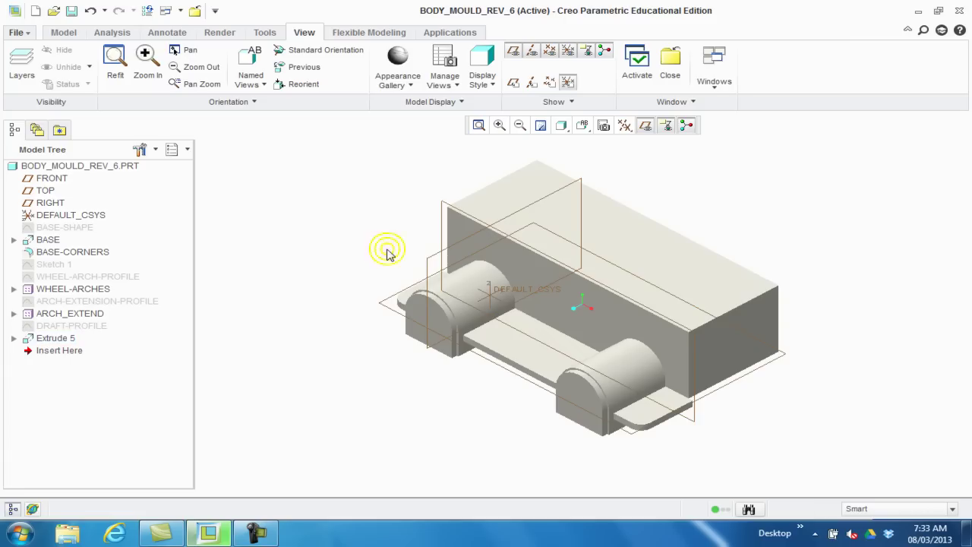
left_click(398, 56)
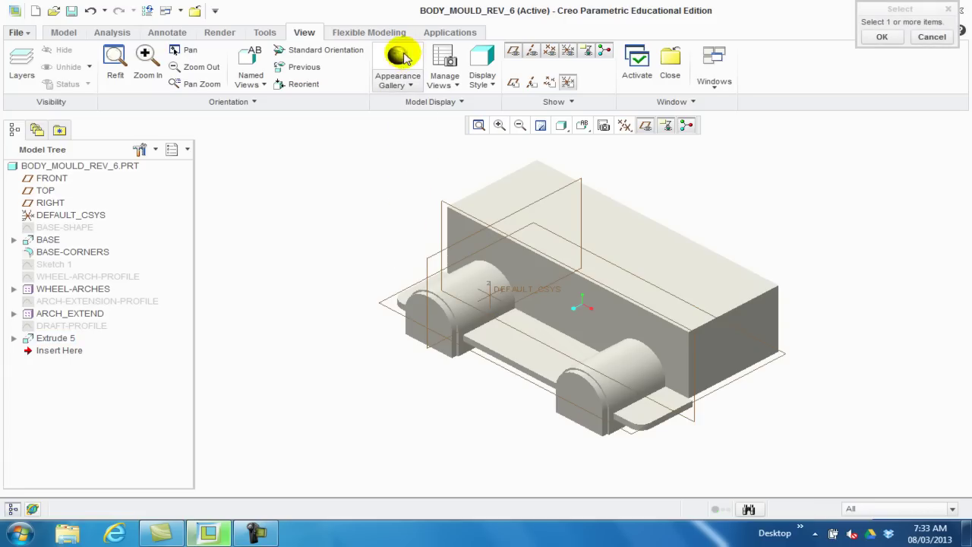
left_click(464, 232)
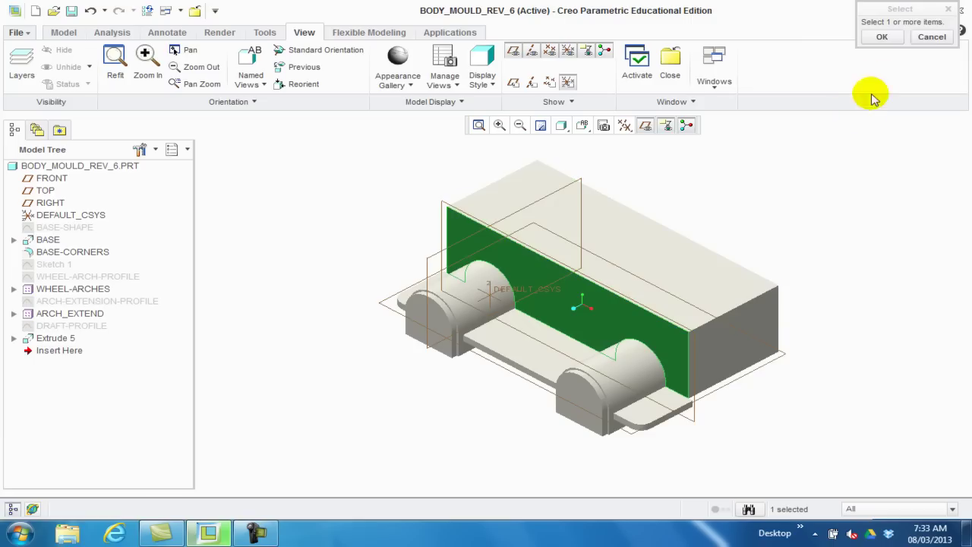
left_click(882, 36)
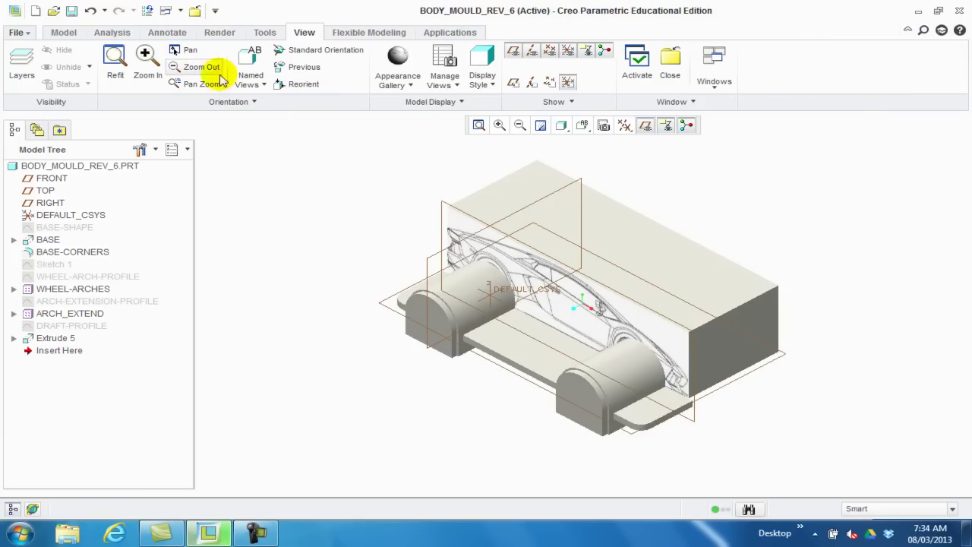
Begin Extrude 6 with its sketch on the FRONT datum plane, TOP as reference
left_click(70, 37)
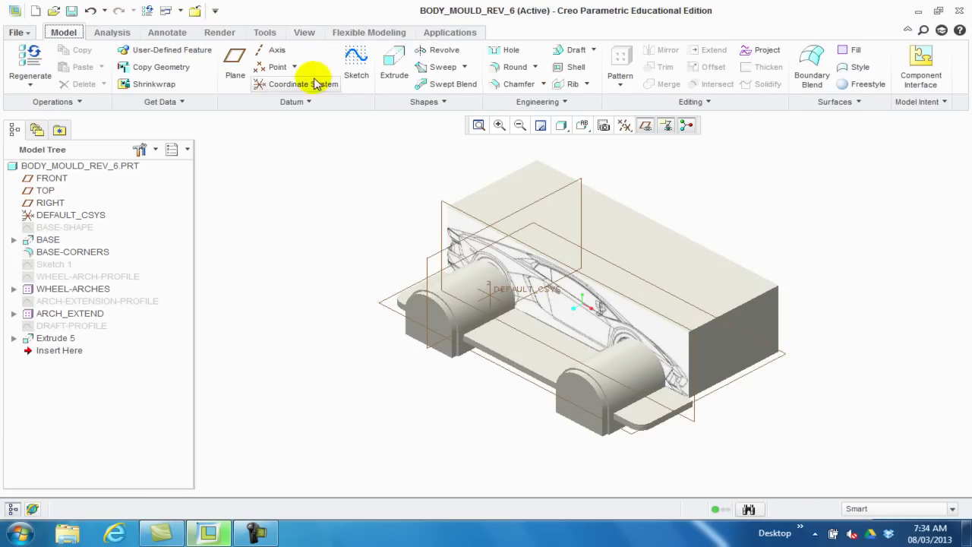
left_click(393, 67)
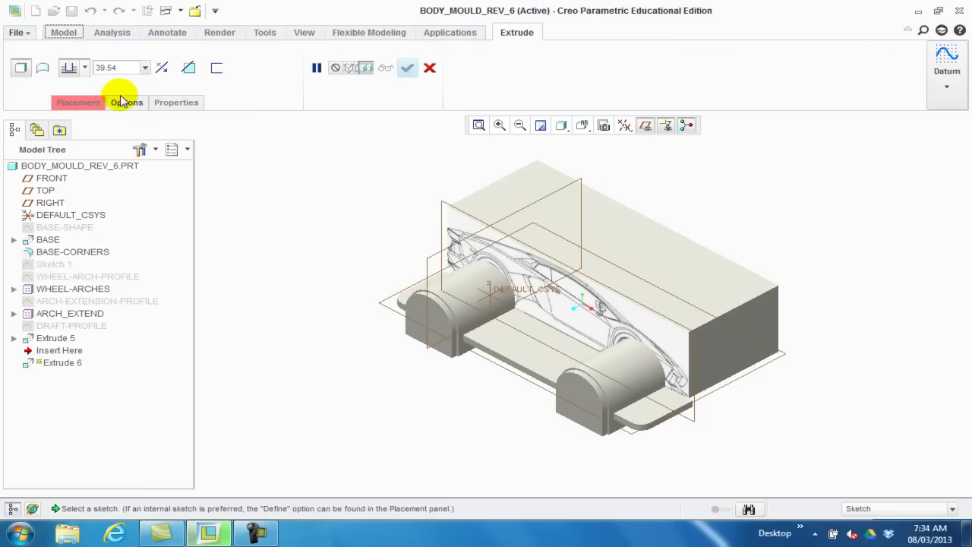
left_click(83, 102)
left_click(217, 154)
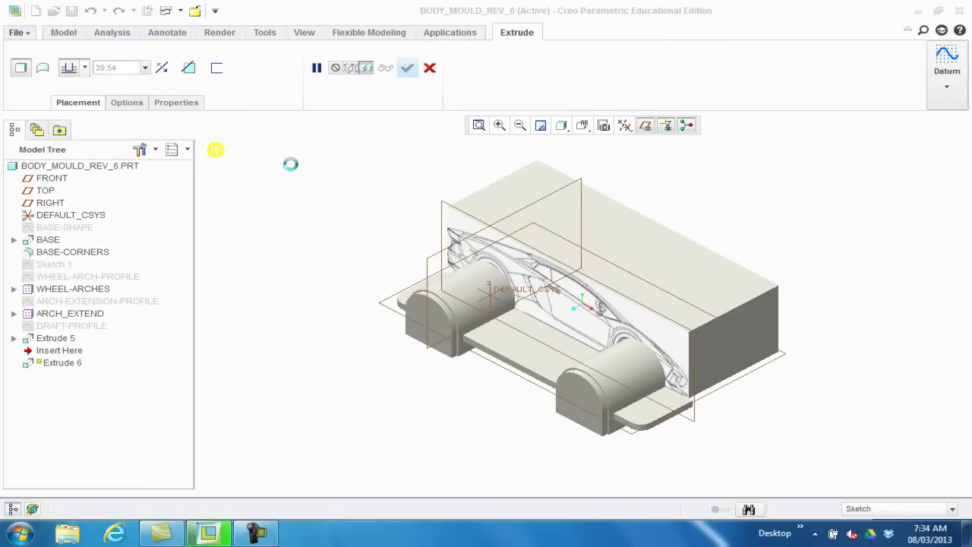
scroll(443, 209, "down", 5)
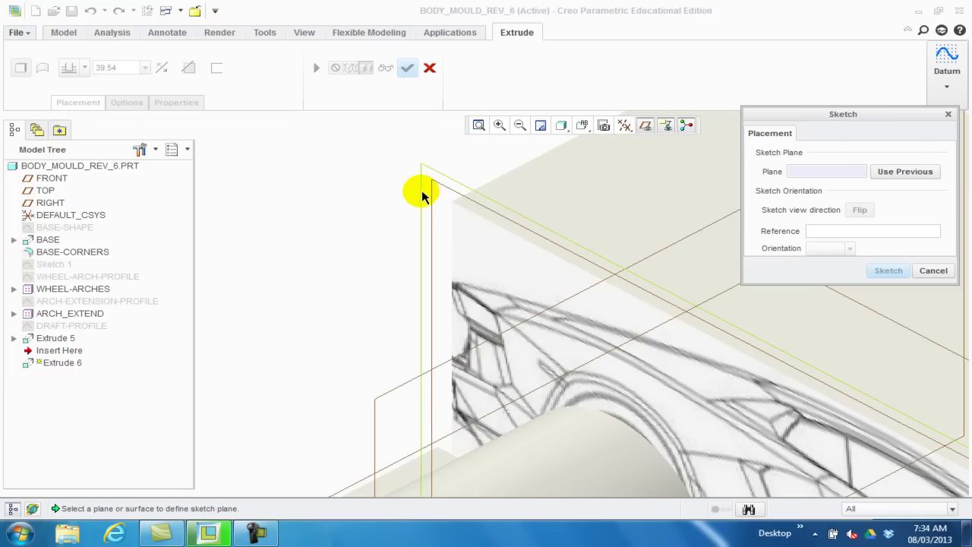
left_click(441, 186)
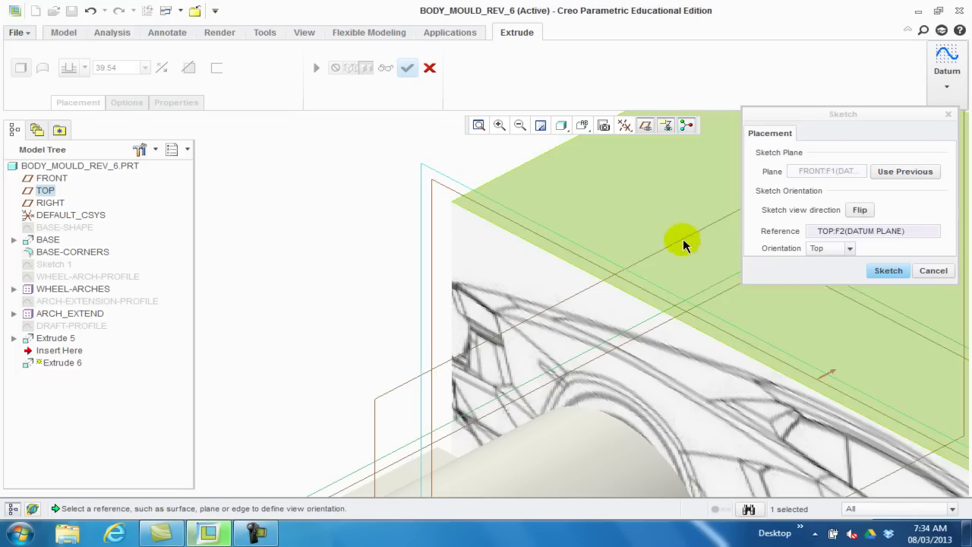
left_click(885, 272)
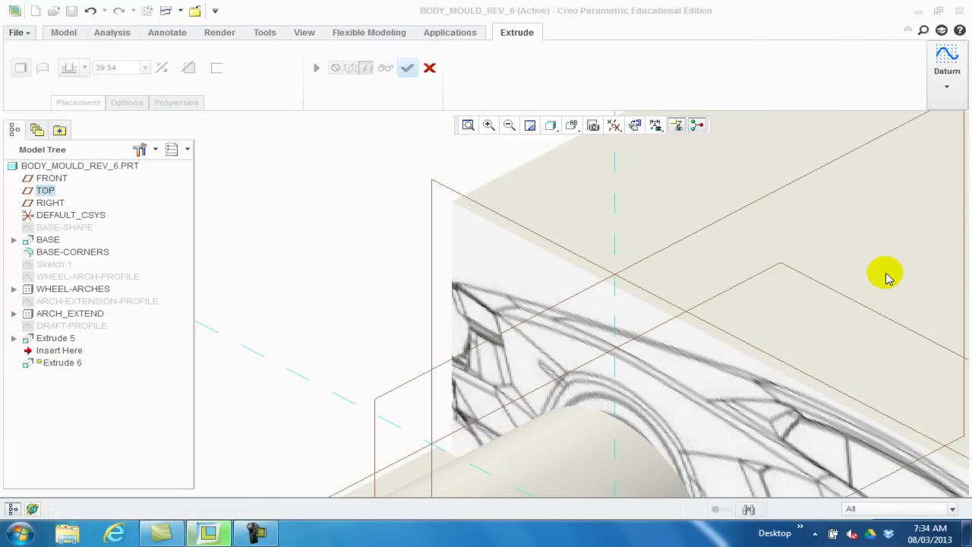
Trace the car's rear, rear deck, roof and nose with connected lines down to the baseline
left_click(634, 127)
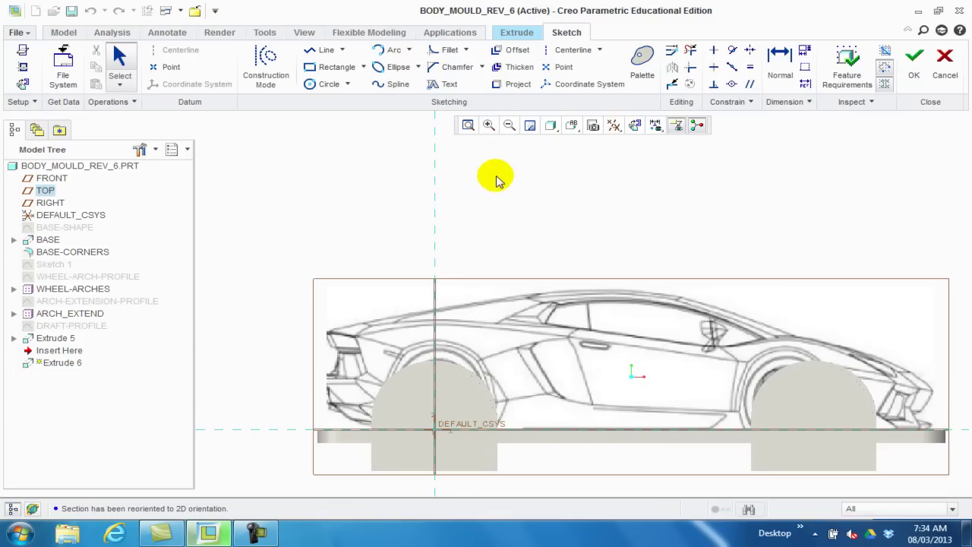
mouse_move(482, 222)
middle_mouse_down("shift")
mouse_move(447, 151)
mouse_move(454, 170)
middle_mouse_up("shift")
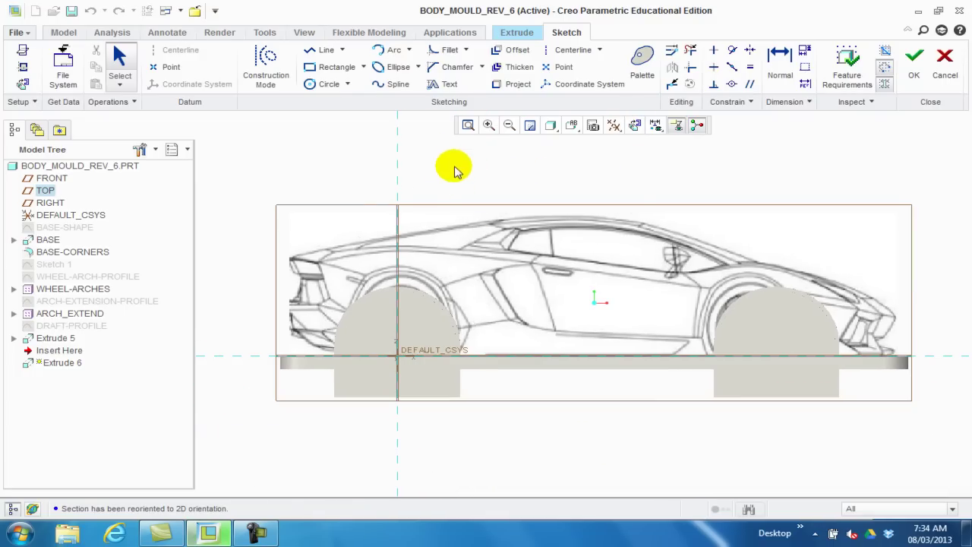
left_click(324, 52)
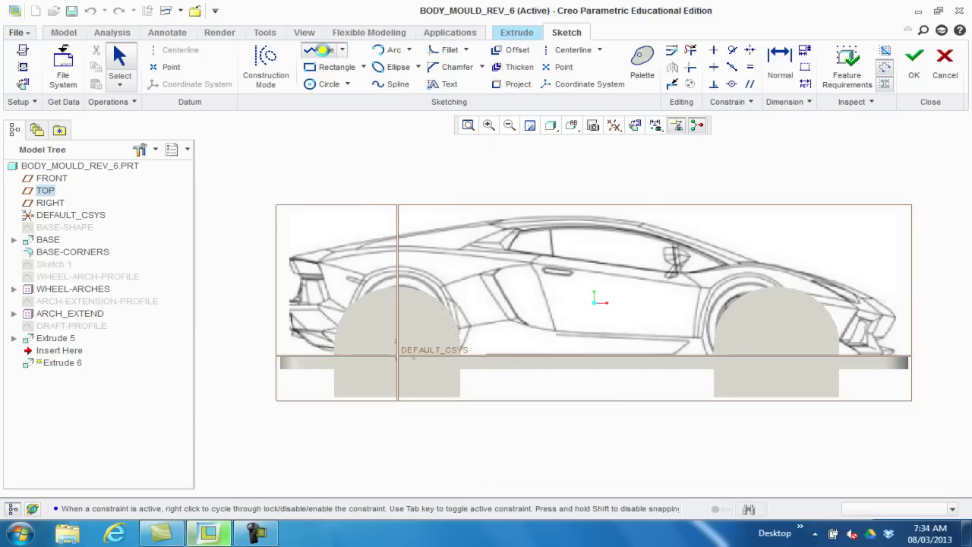
left_click(295, 302)
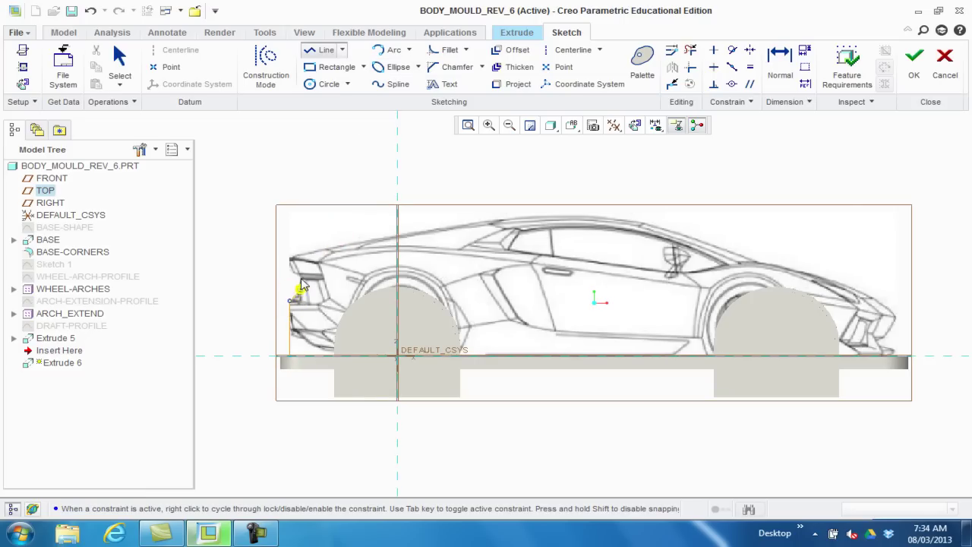
left_click(295, 274)
left_click(358, 241)
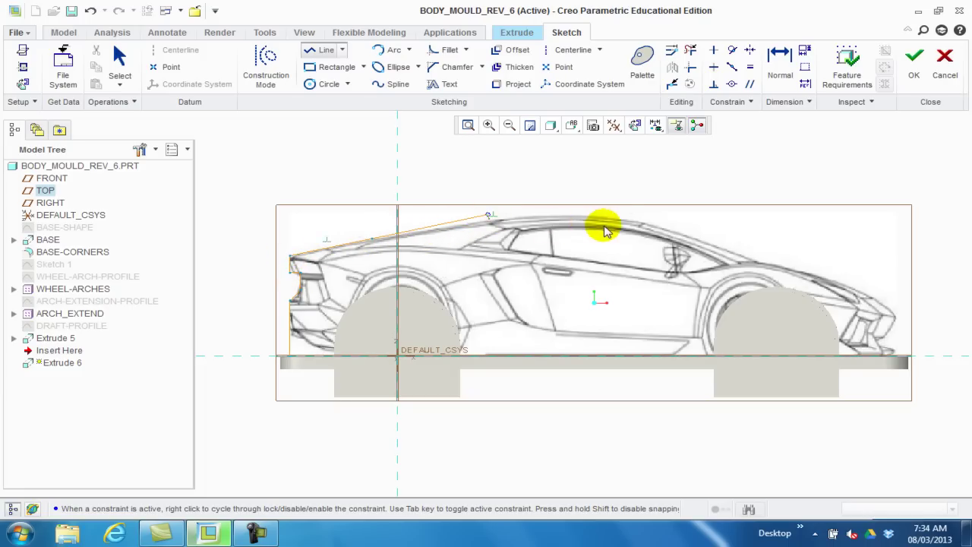
left_click(730, 259)
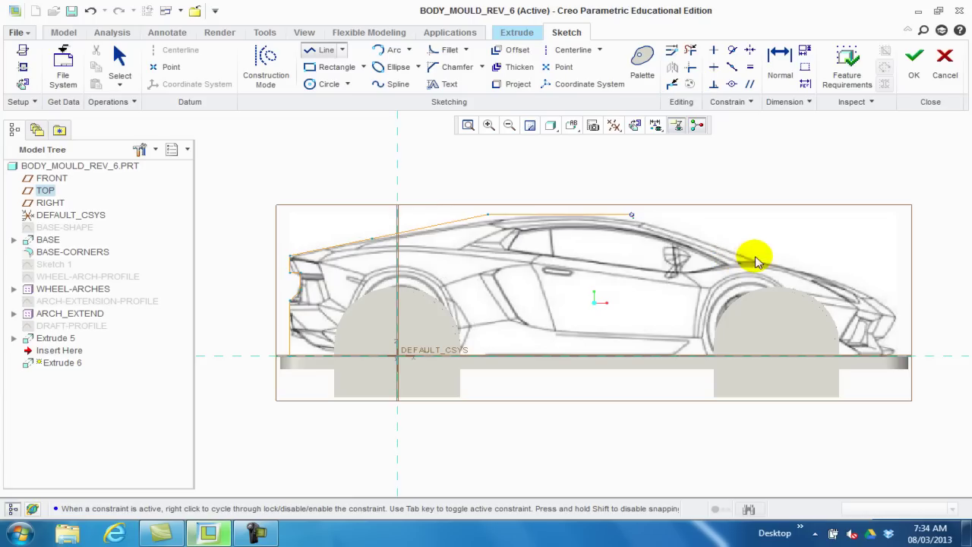
left_click(819, 277)
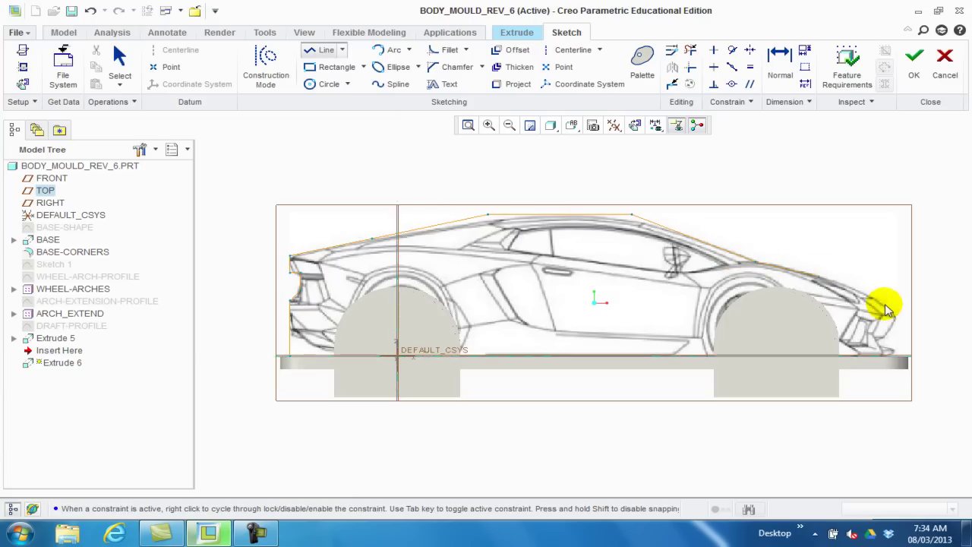
left_click(897, 355)
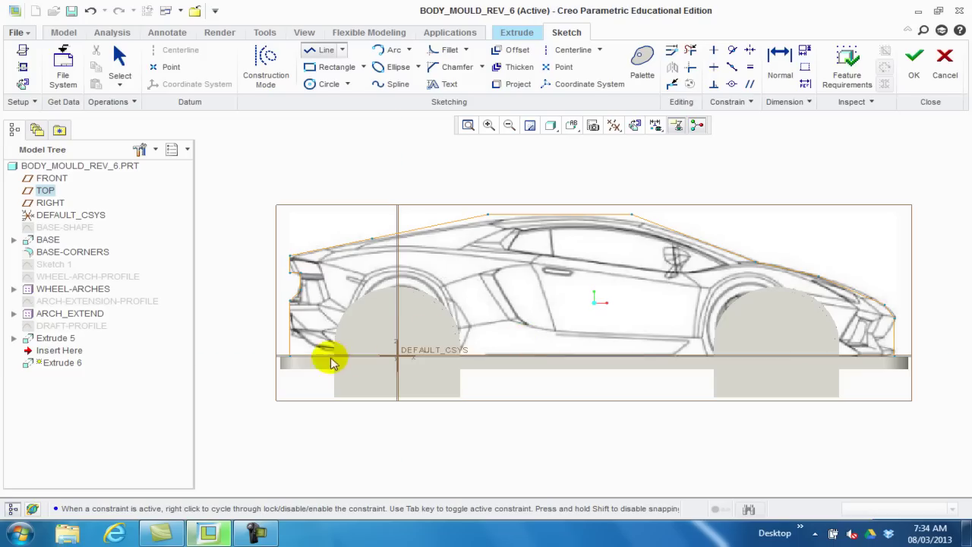
scroll(327, 359, "up", 1)
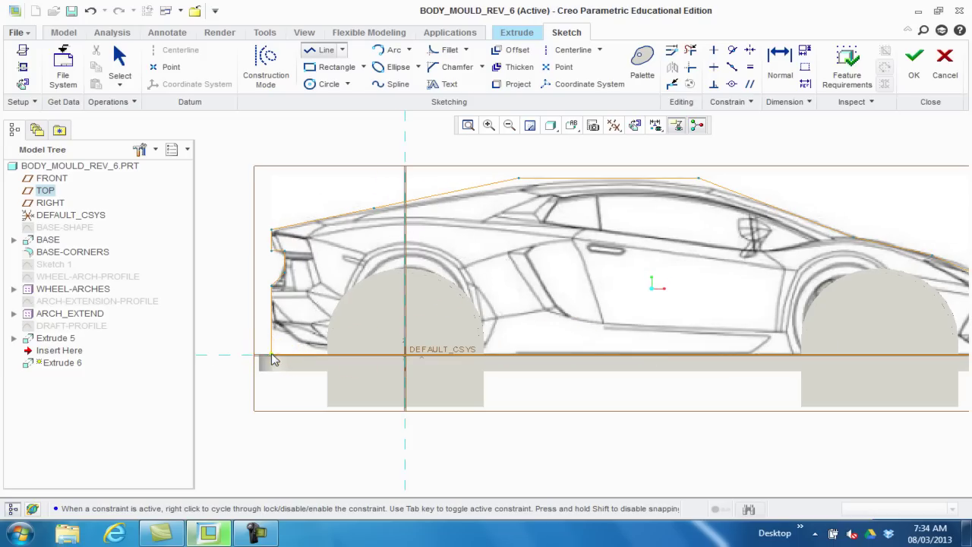
middle_click(488, 200)
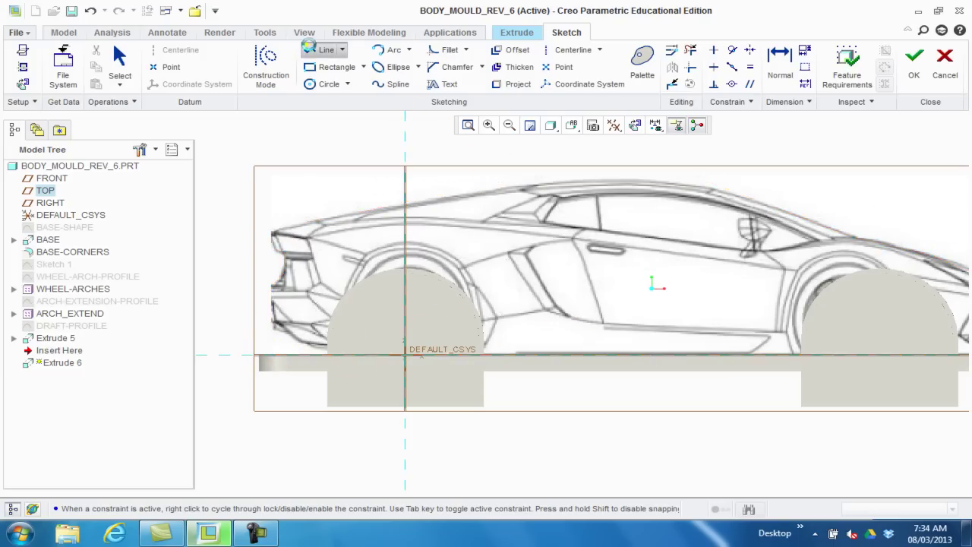
Return to the default view and exit the sketch, leaving the extrude preview at 26.20 depth
left_click(308, 49)
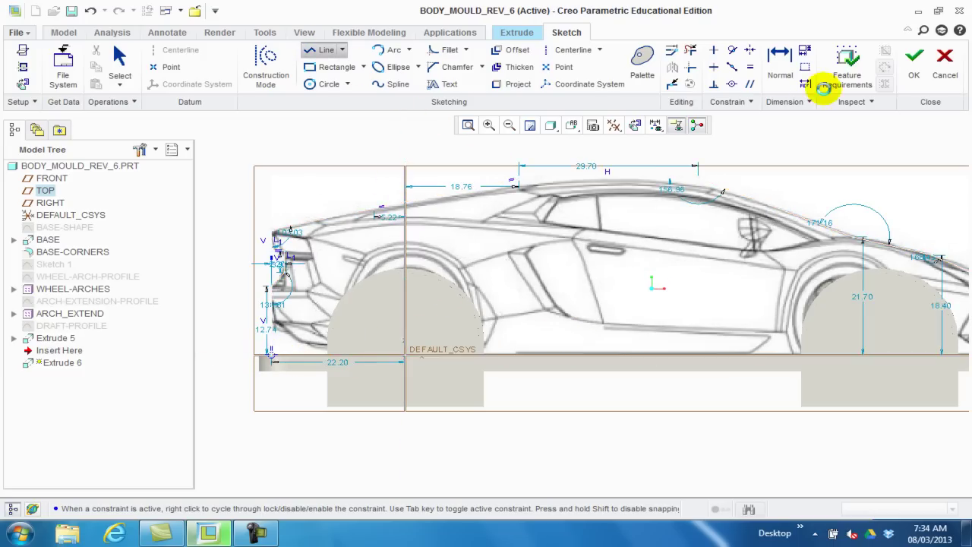
left_click(586, 127)
left_click(592, 156)
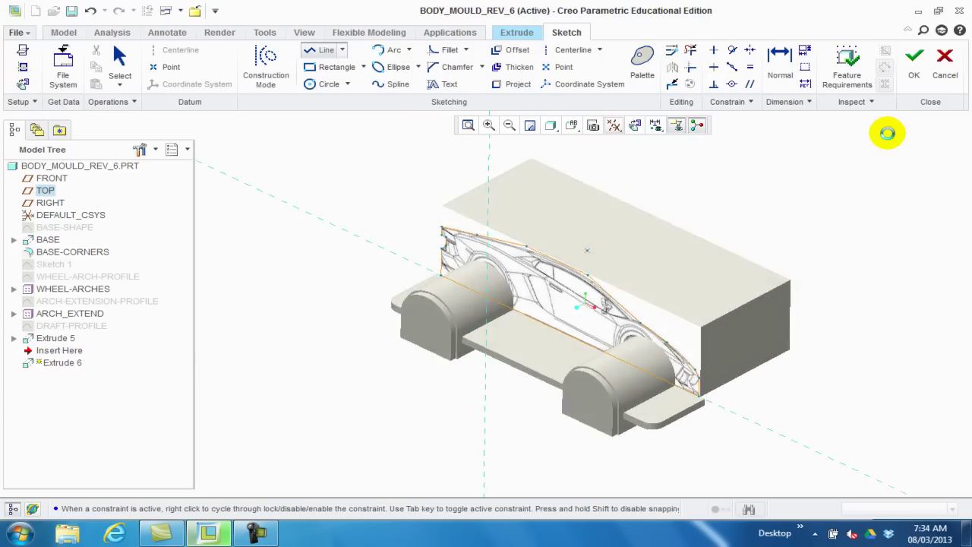
left_click(914, 60)
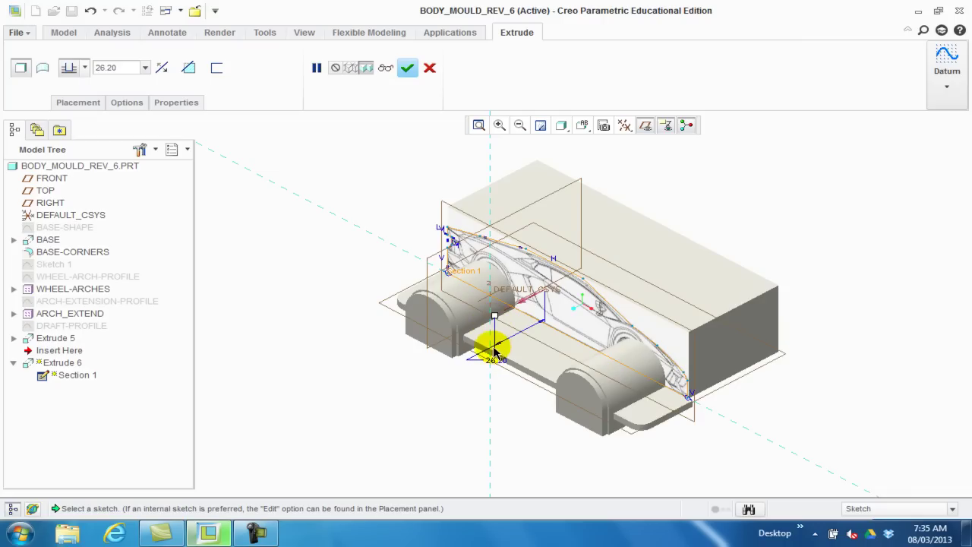
Accept Extrude 6 despite the regeneration failure and move it above Extrude 5 in the tree
left_click(407, 69)
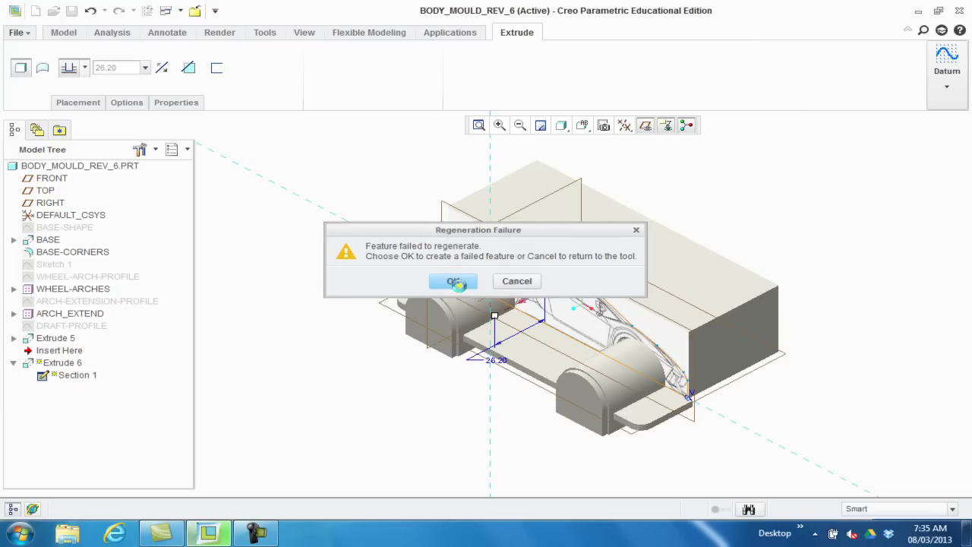
left_click(453, 282)
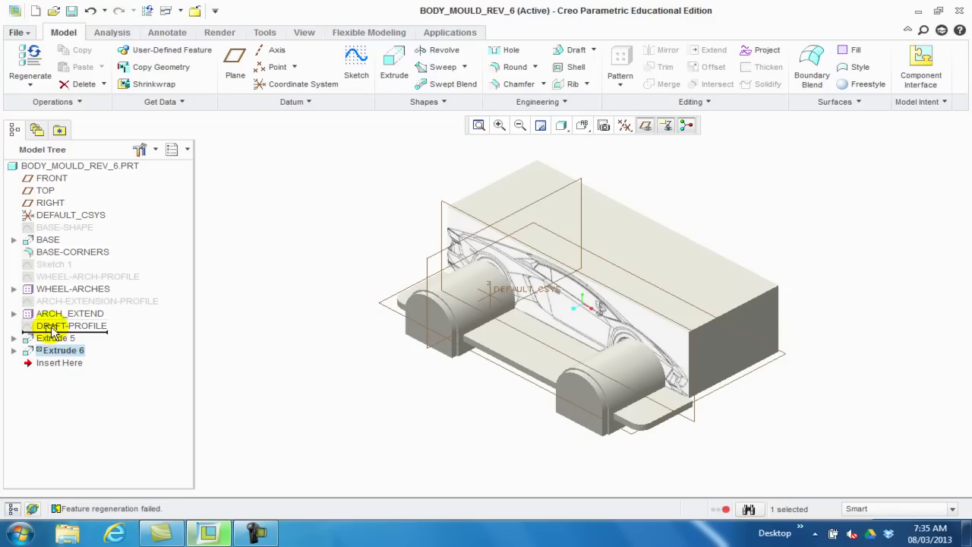
left_click_drag(52, 331, 54, 334)
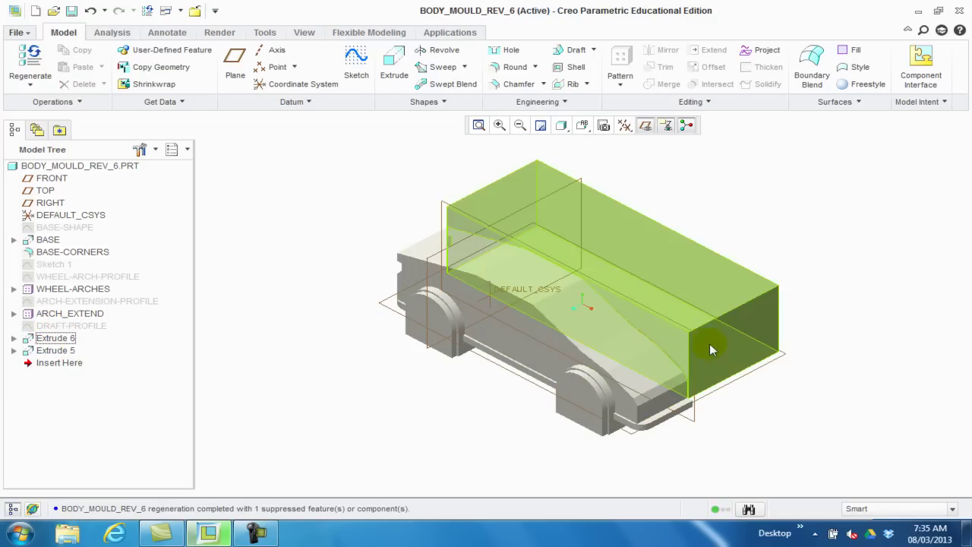
Suppress the rectangular Extrude 5 block from the Model Tree
left_click(64, 351)
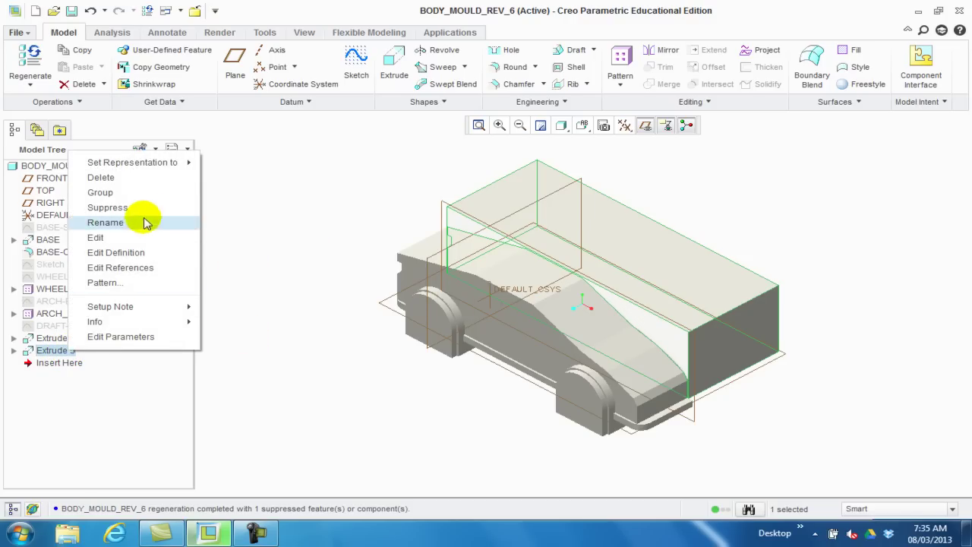
left_click(144, 207)
left_click(448, 281)
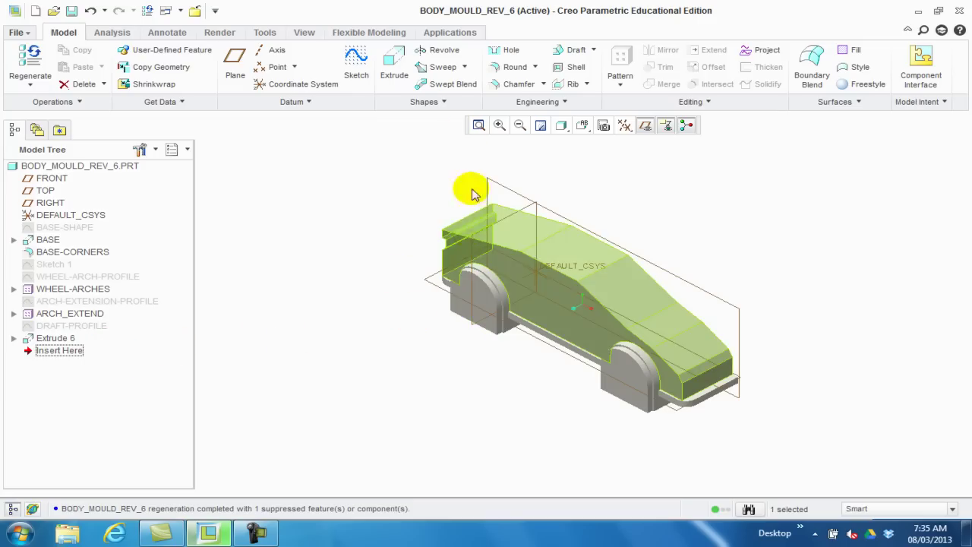
Fillet the selected top edge of the car body with a 1.70-radius round
left_click(501, 67)
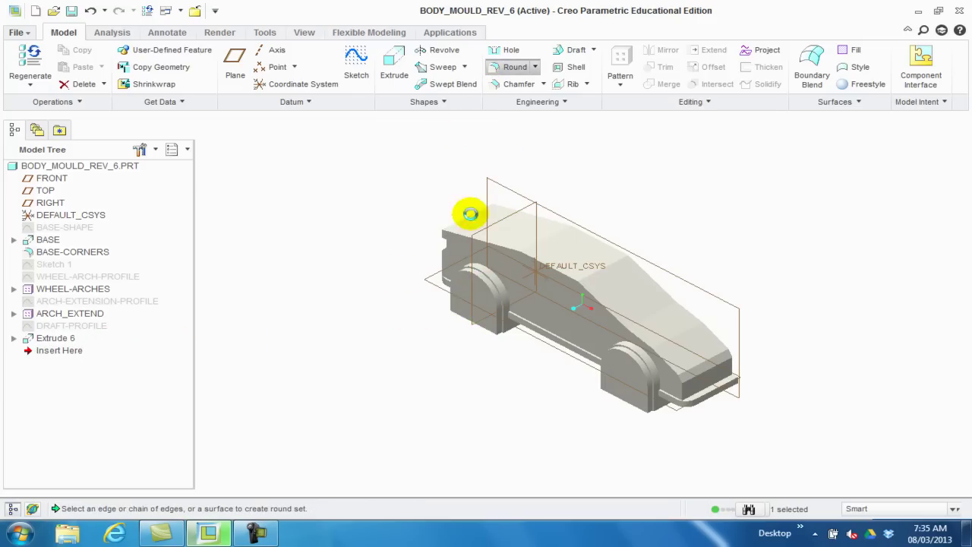
left_click(466, 234)
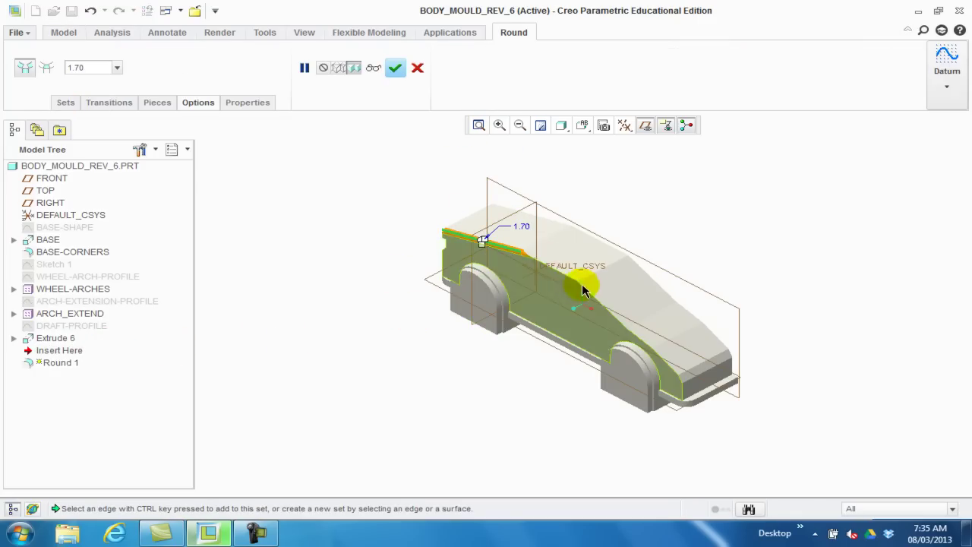
left_click(395, 68)
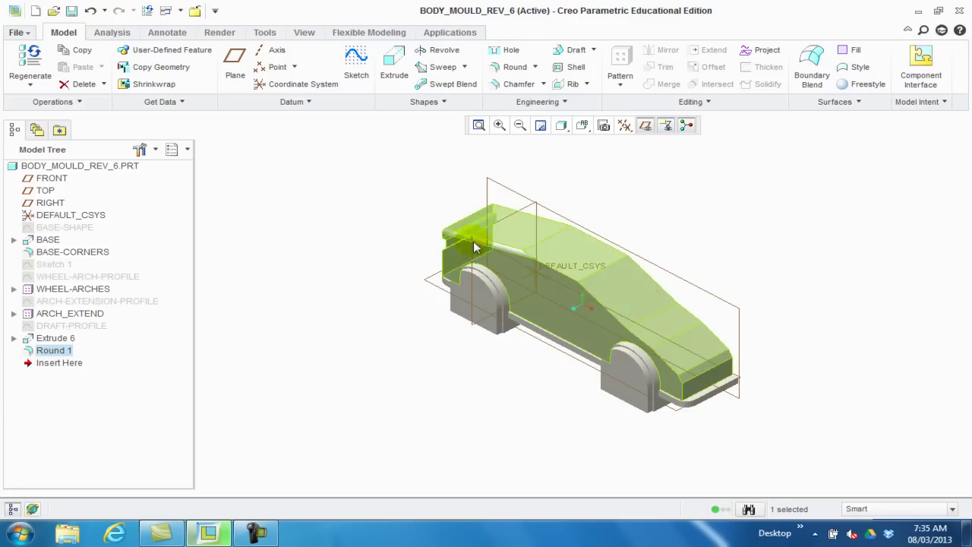
Mirror the whole BODY_MOULD_REV_6.PRT part across the FRONT datum plane
left_click(127, 173)
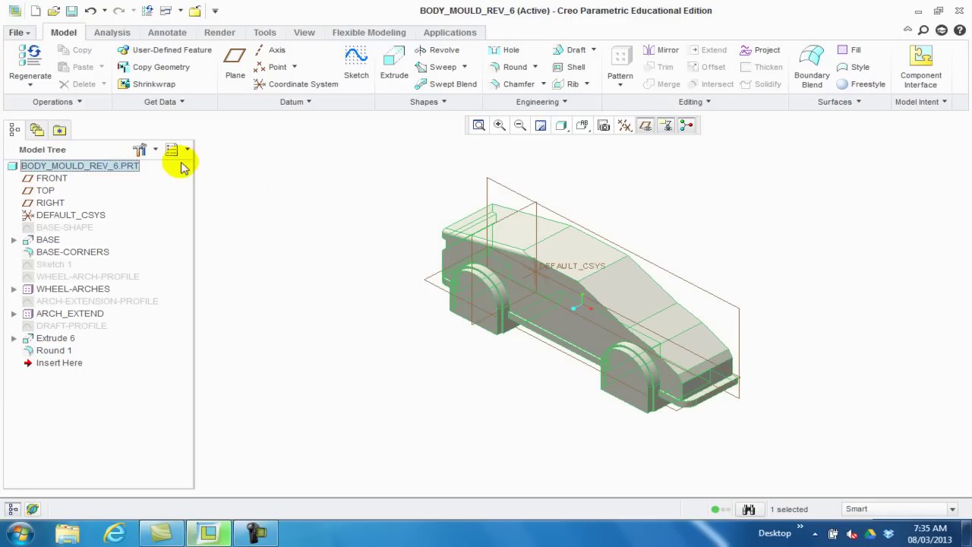
left_click(653, 50)
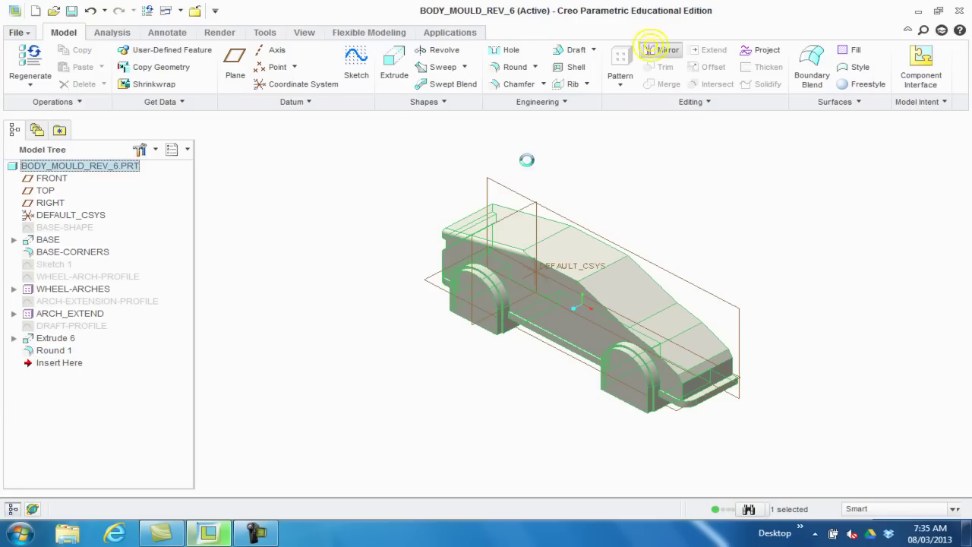
left_click(494, 185)
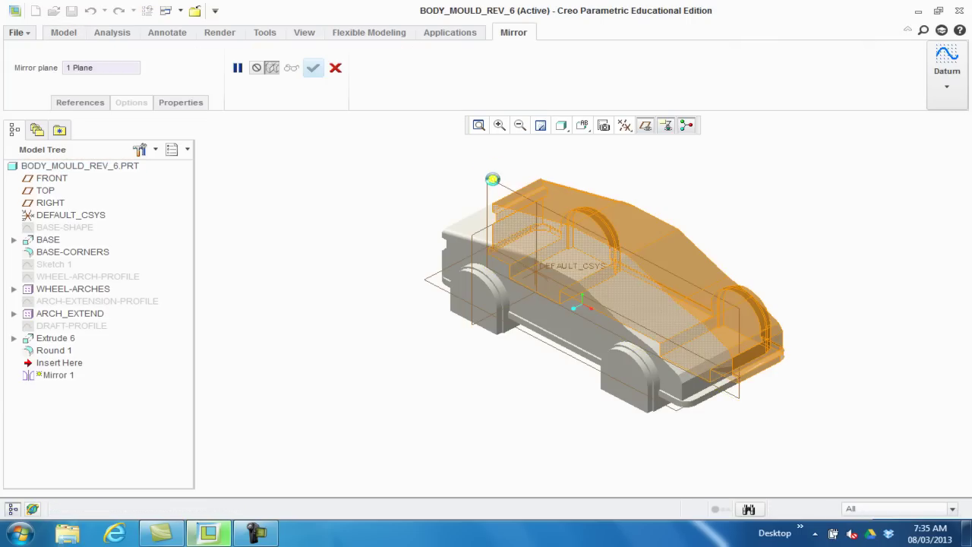
left_click(314, 68)
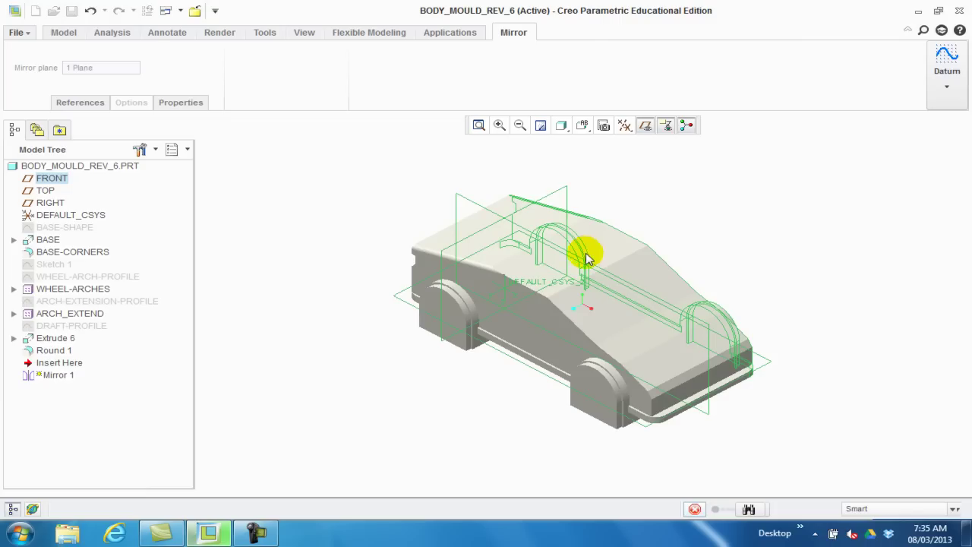